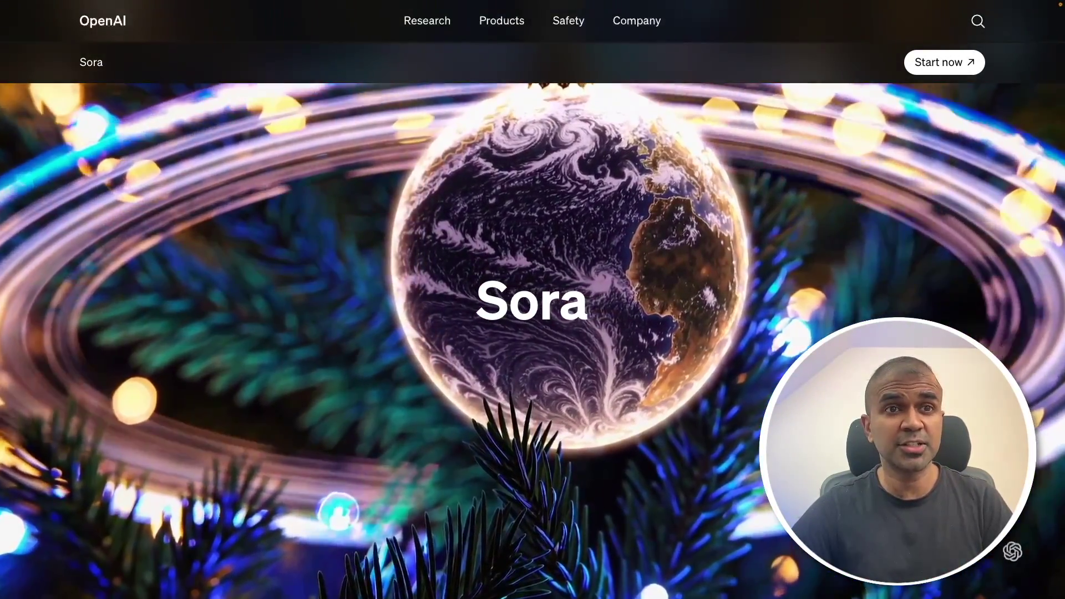
# Scroll down the Sora page to the Remix section with its library-doors example
pyautogui.scroll(-15, 533, 320)
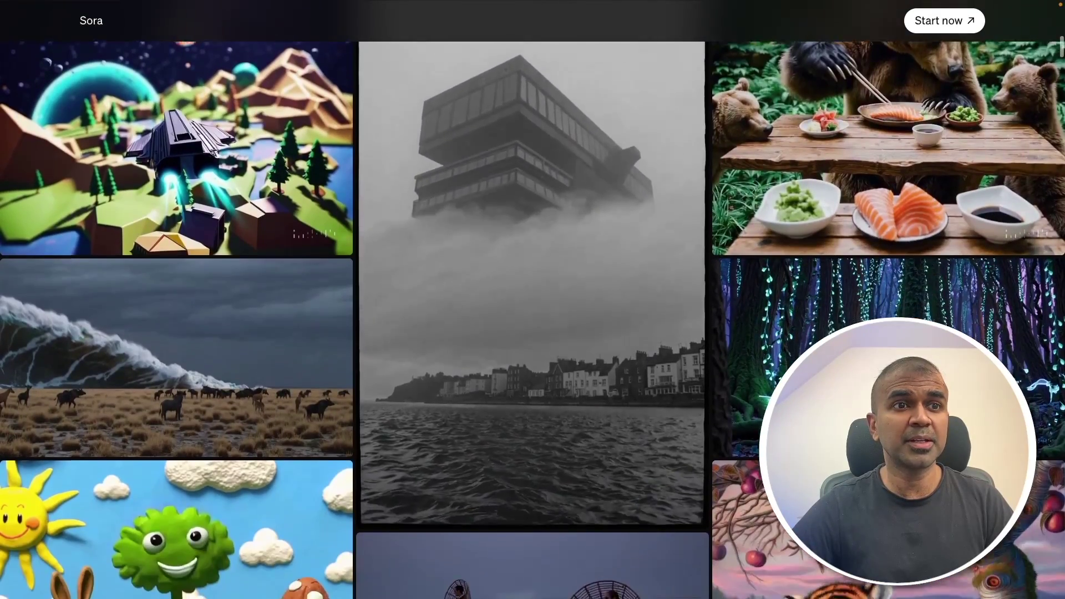
pyautogui.scroll(-10, 298, 150)
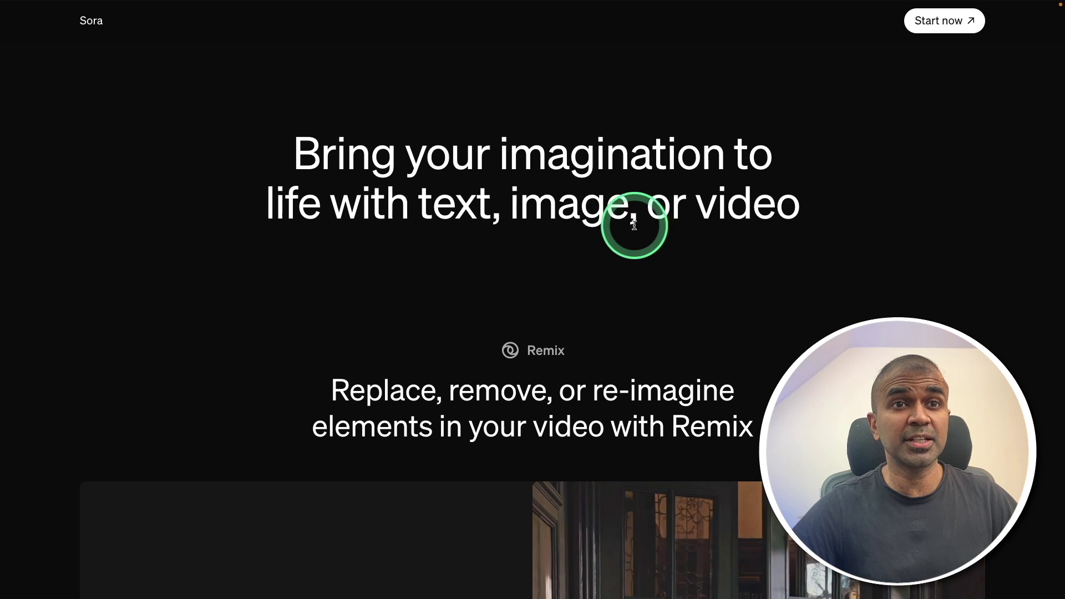
pyautogui.scroll(-5, 739, 228)
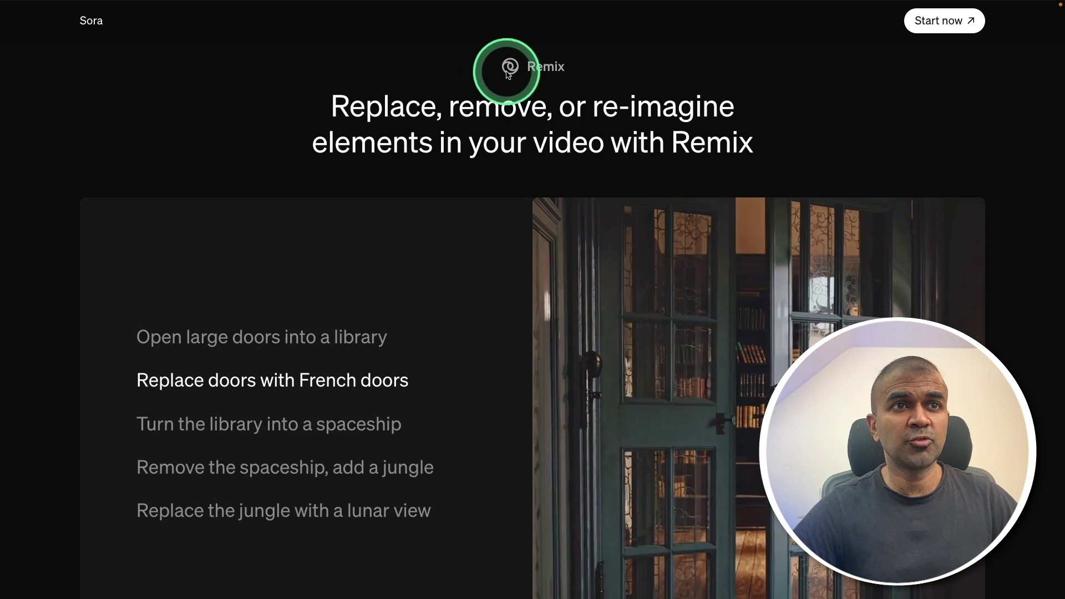
# Play the 'Open large doors into a library' Remix example
pyautogui.click(178, 346)
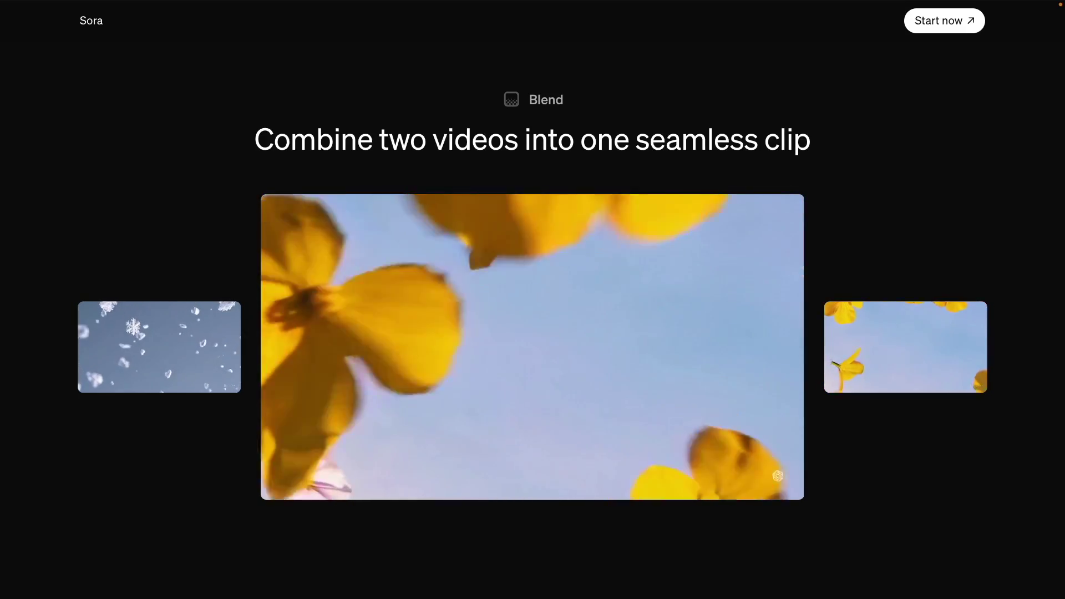
# Scroll on to the Style presets section with the Archival mammoth video
pyautogui.click(553, 169)
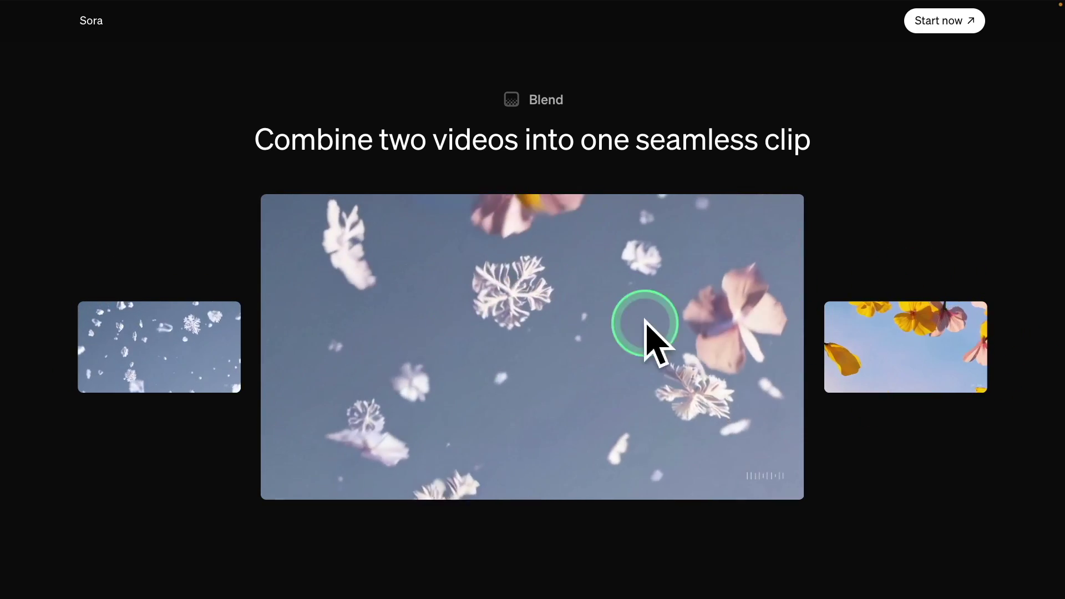
pyautogui.scroll(-5, 532, 380)
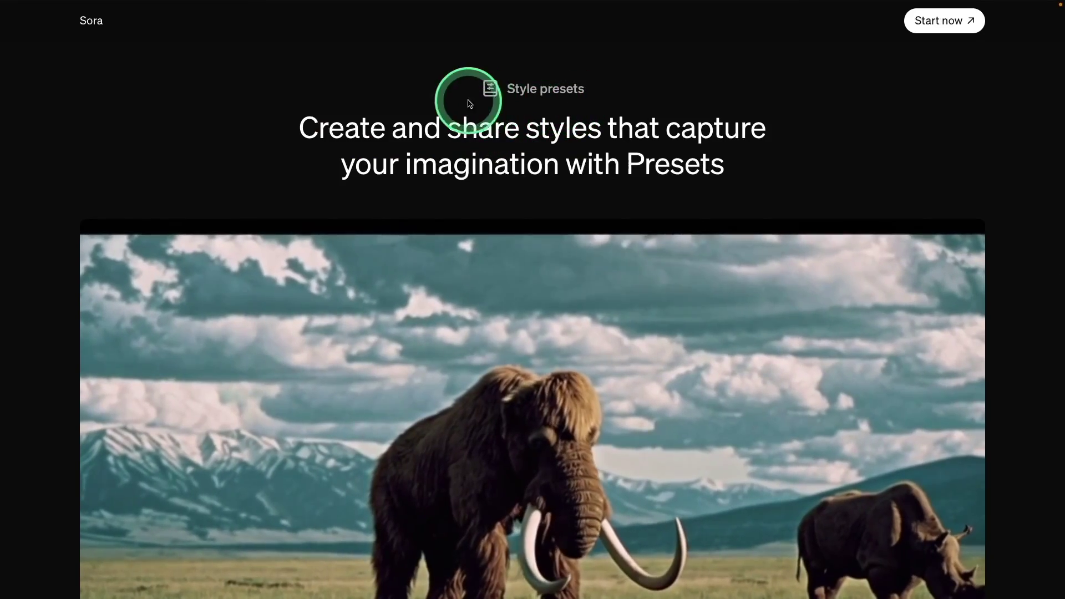
pyautogui.scroll(-3, 560, 111)
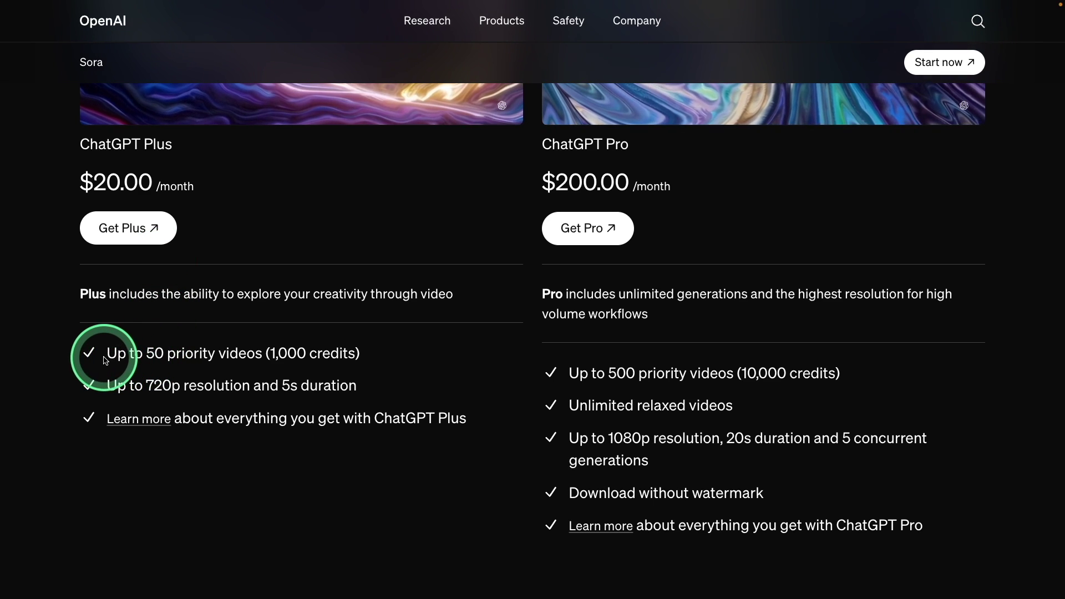
# Highlight the ChatGPT Plus allowances: 50 priority videos and the 5s duration limit
pyautogui.moveTo(316, 358); pyautogui.dragTo(360, 355)
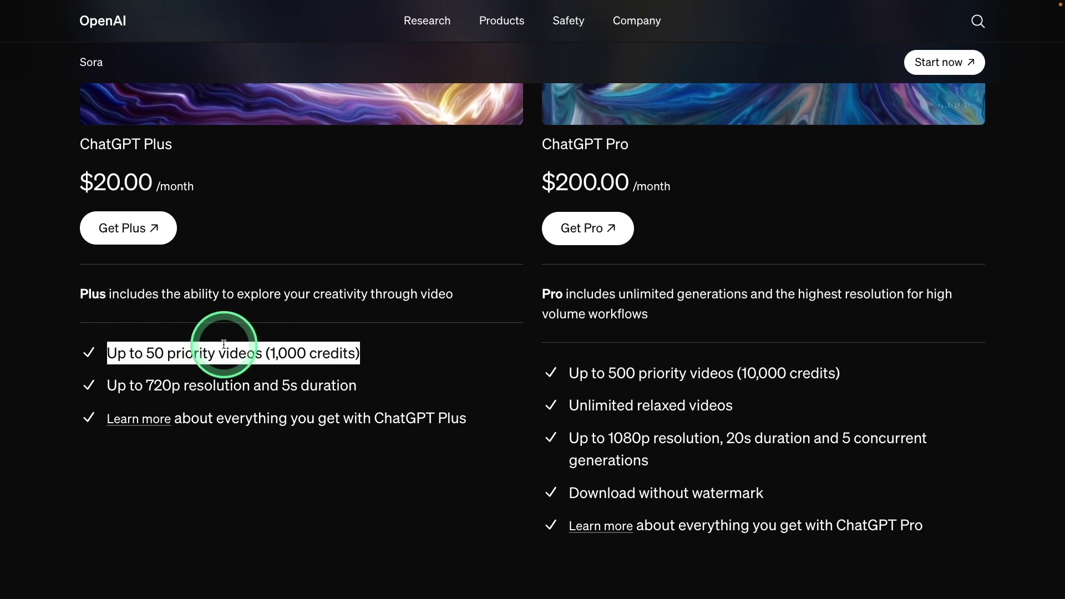
pyautogui.click(199, 350)
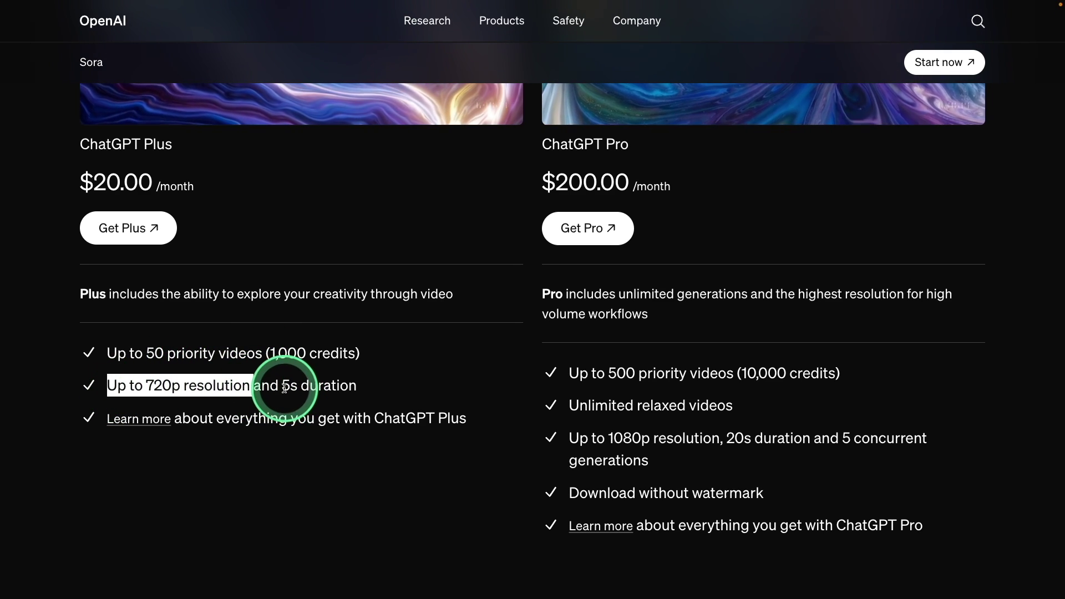
pyautogui.moveTo(284, 388); pyautogui.dragTo(345, 391)
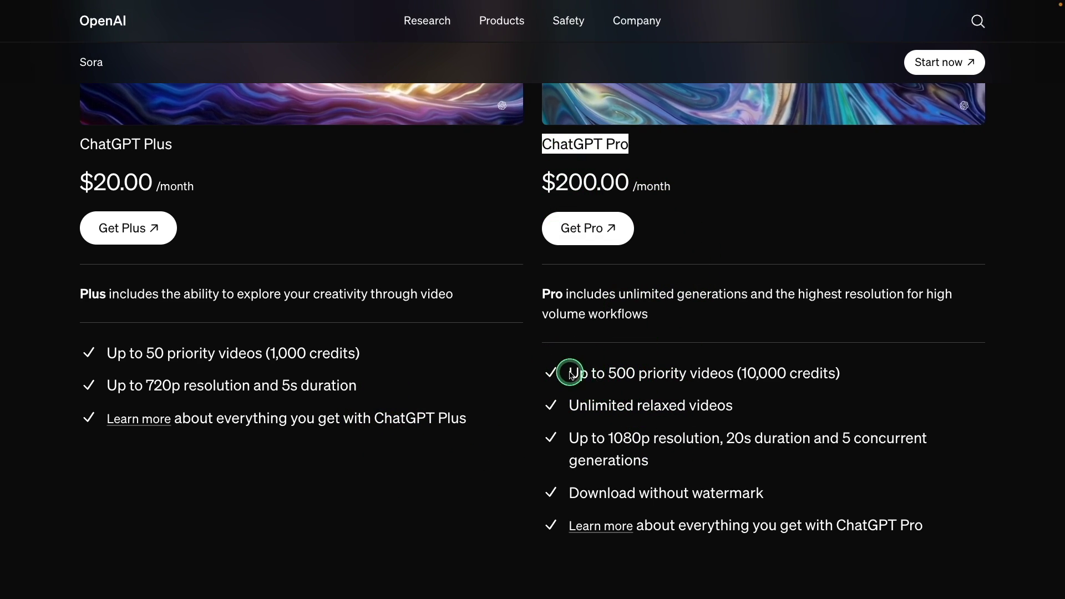
# Highlight the Pro perks: 500 priority videos, unlimited relaxed videos, 1080p, watermark-free downloads
pyautogui.moveTo(713, 372); pyautogui.dragTo(730, 372)
pyautogui.moveTo(570, 409); pyautogui.dragTo(618, 406)
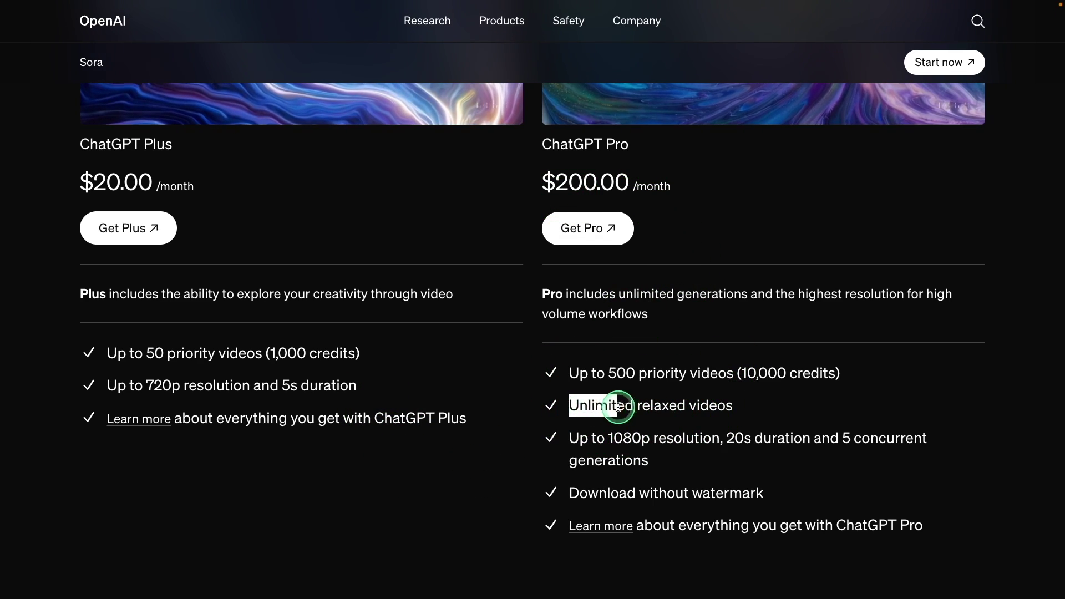
pyautogui.moveTo(570, 438); pyautogui.dragTo(657, 438)
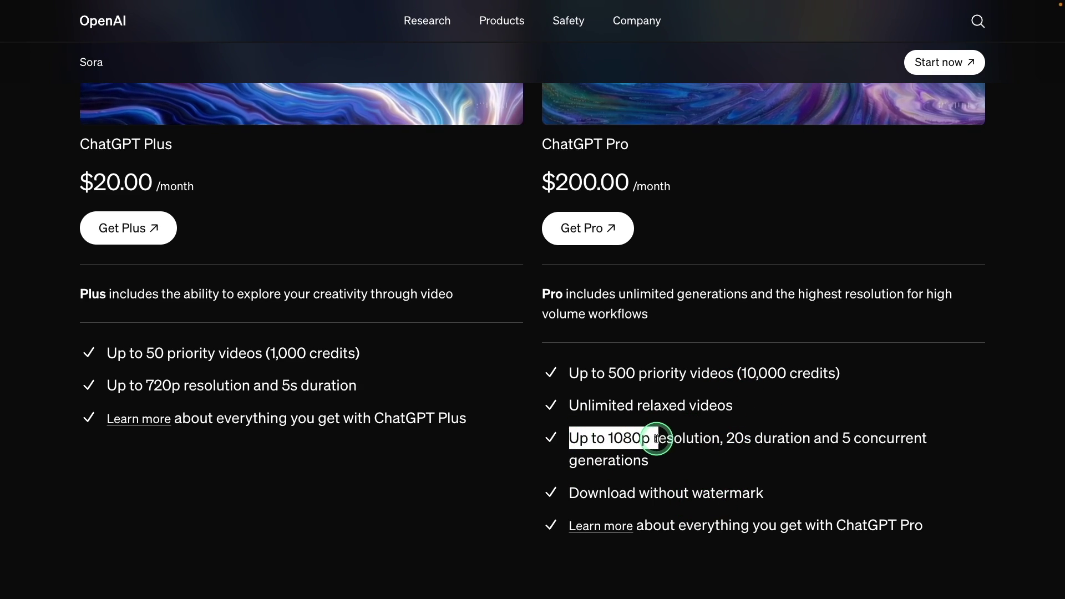
pyautogui.moveTo(724, 440); pyautogui.dragTo(844, 453)
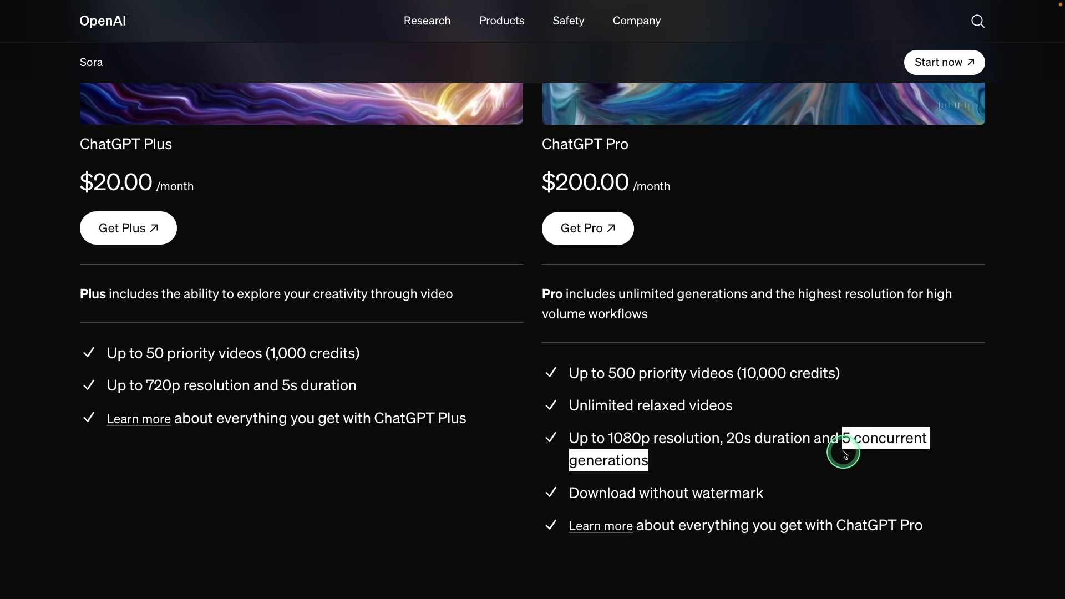
pyautogui.moveTo(773, 493); pyautogui.dragTo(756, 493)
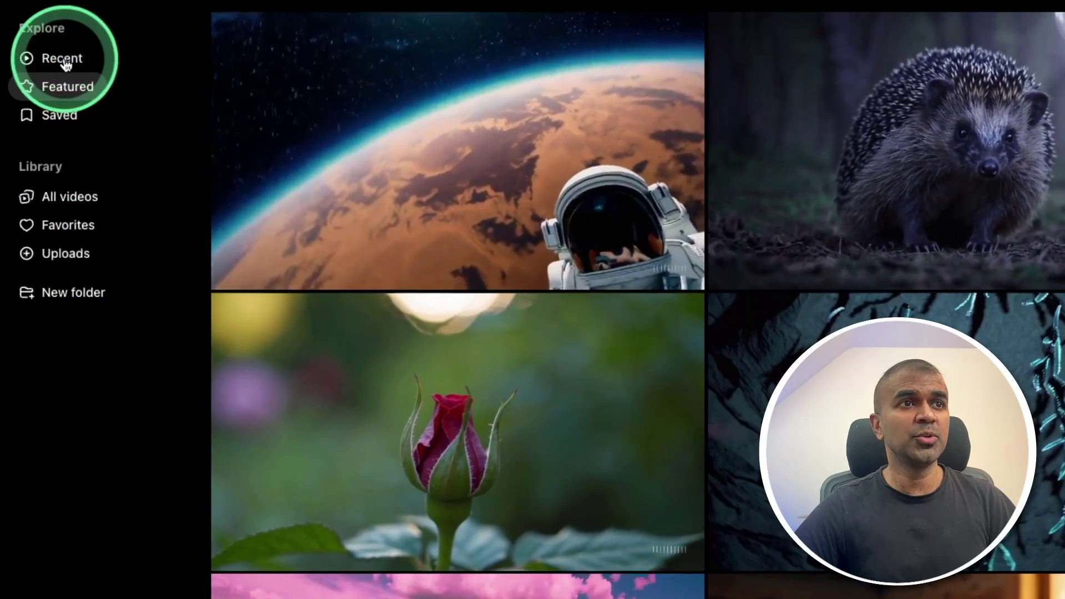
# Switch from Recent to Featured videos and scroll the Featured grid
pyautogui.click(65, 62)
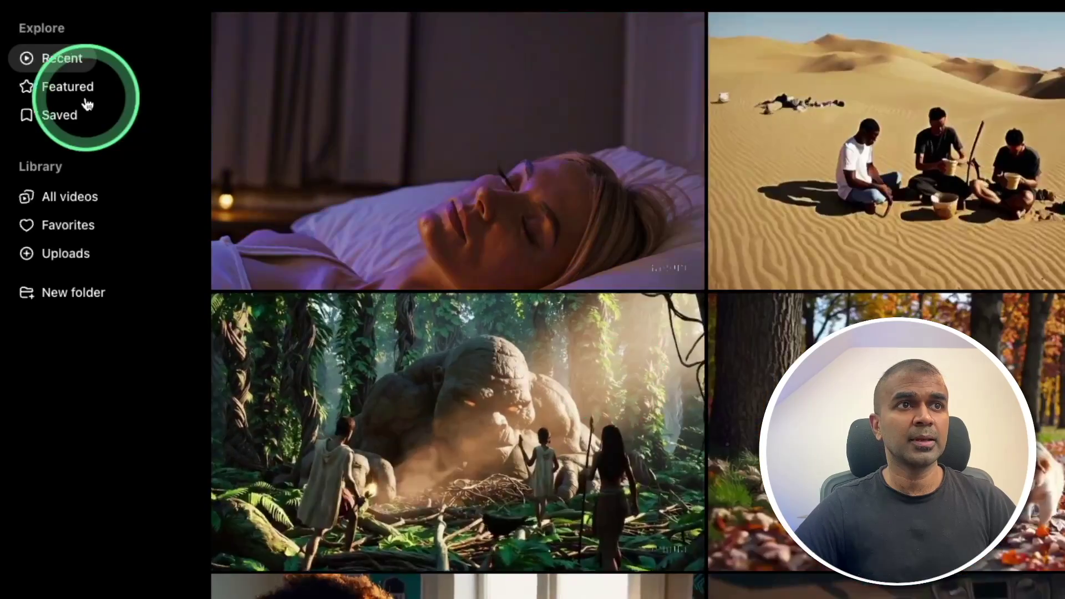
pyautogui.click(73, 88)
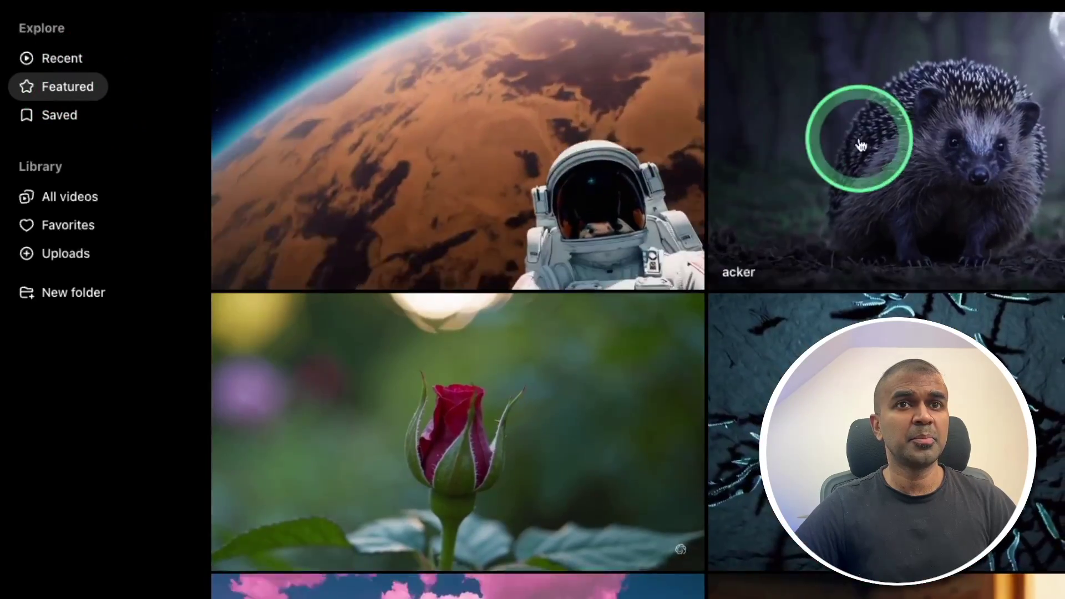
pyautogui.scroll(-20, 861, 145)
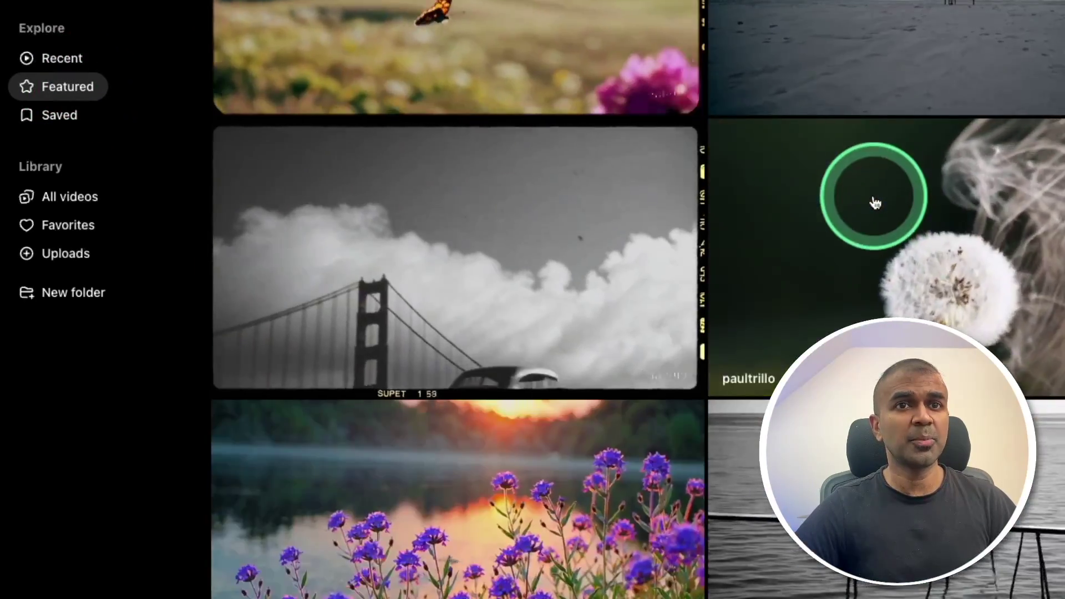
pyautogui.scroll(-10, 874, 203)
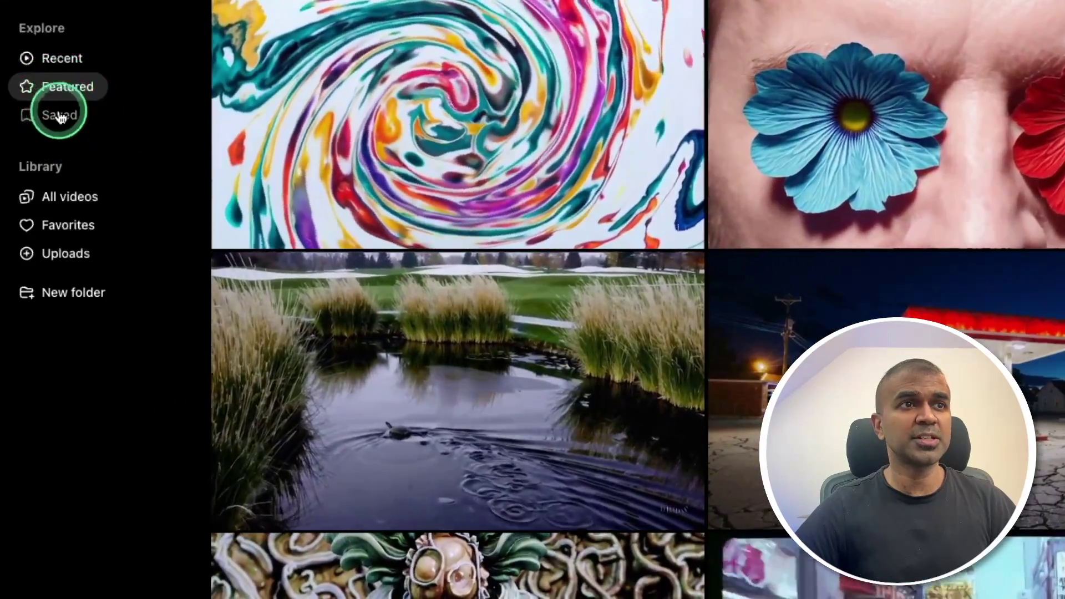
# Bookmark the swirling paint video and open the All videos library
pyautogui.moveTo(654, 231)
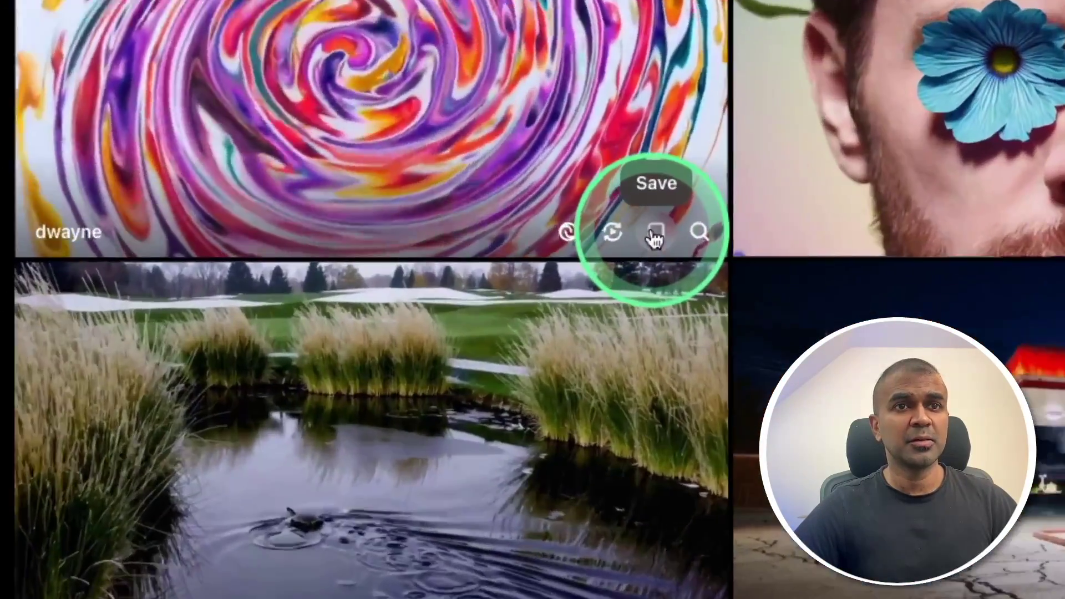
pyautogui.click(655, 233)
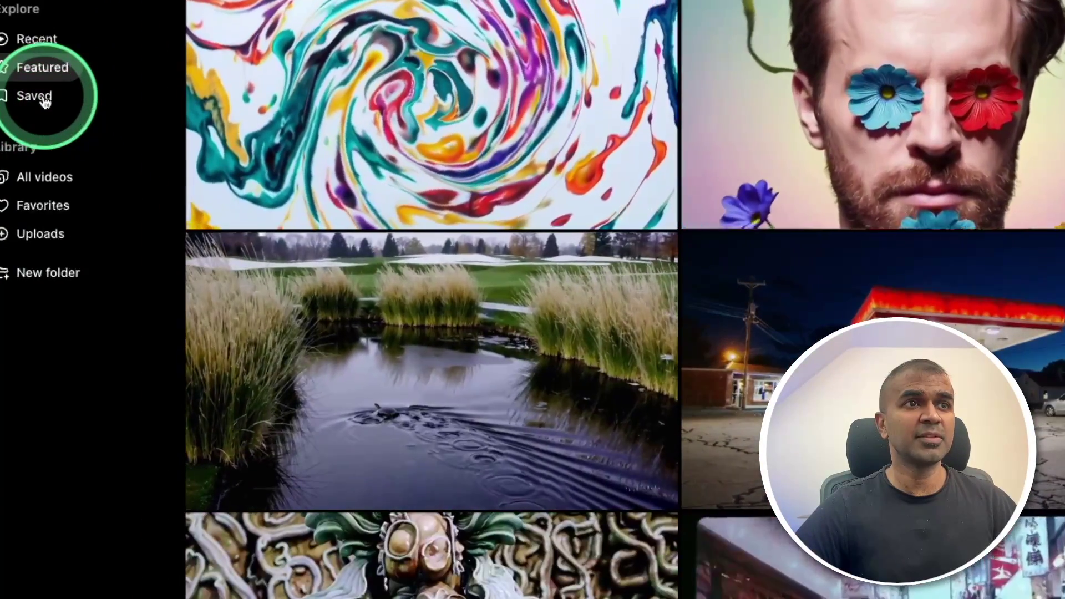
pyautogui.click(32, 179)
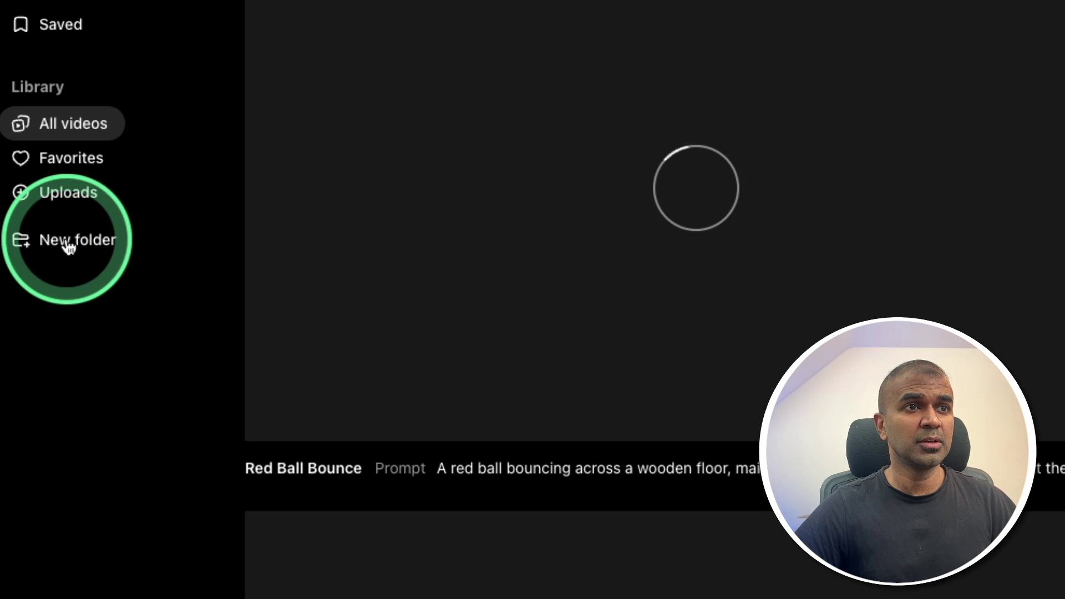
# Create a library folder named 'Testing', then scroll the Recent gallery
pyautogui.click(54, 249)
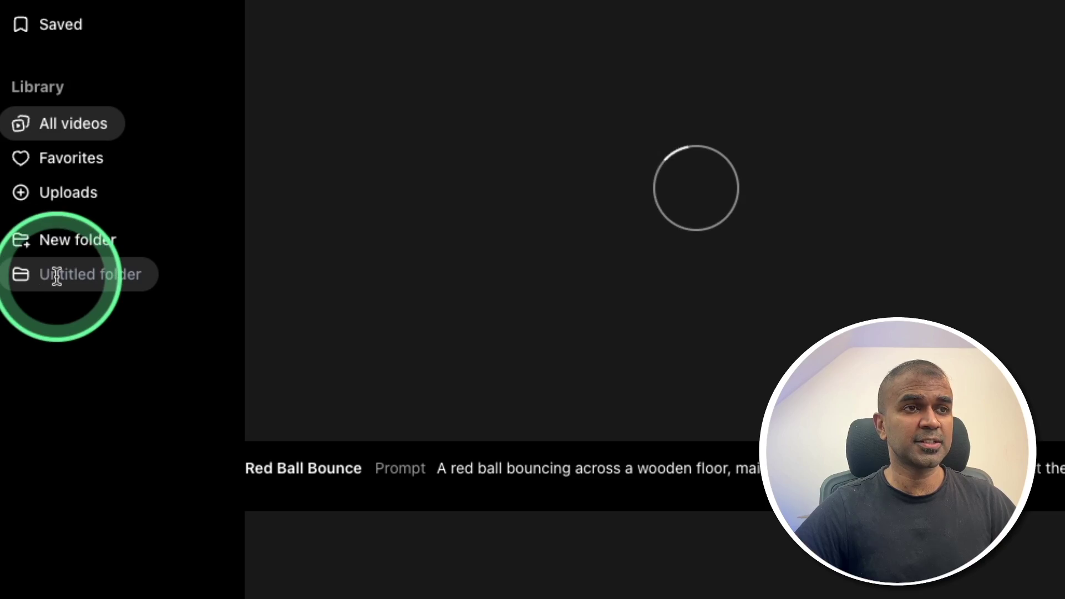
pyautogui.write('Testing')
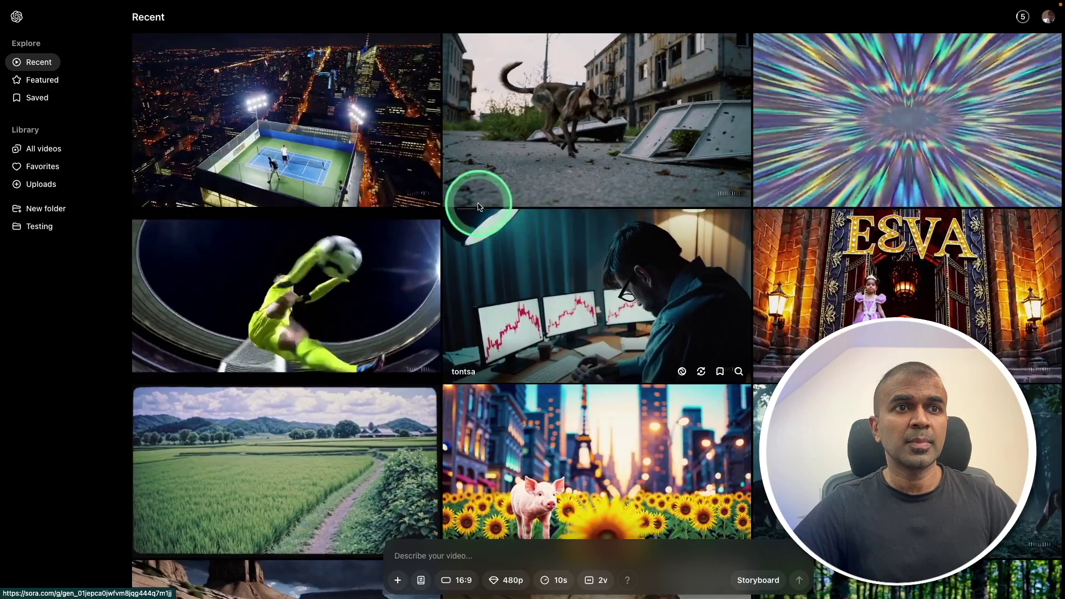
pyautogui.scroll(-10, 780, 194)
pyautogui.scroll(-15, 725, 229)
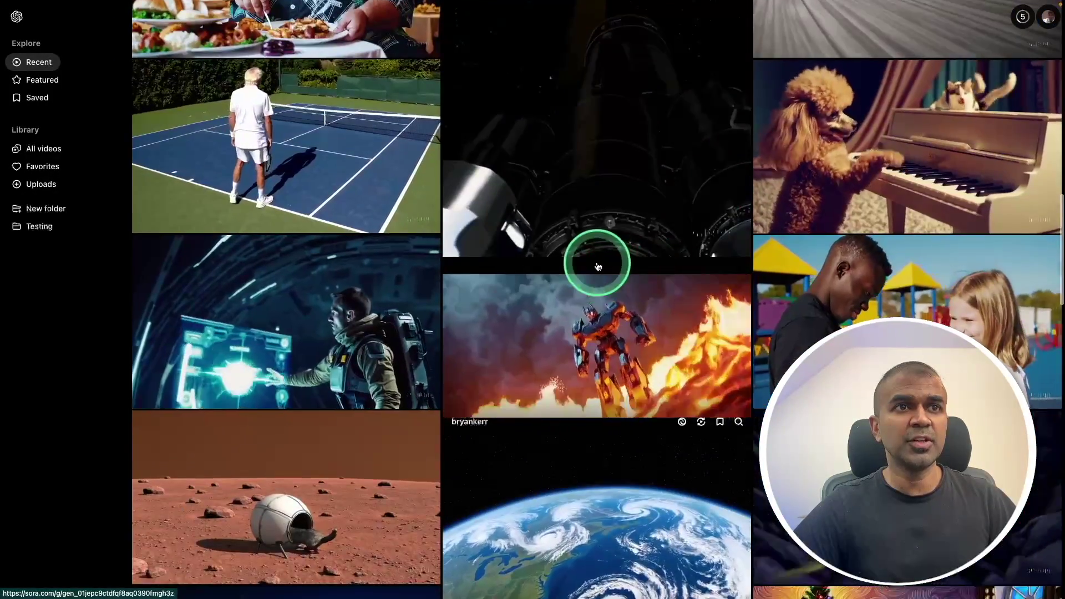
pyautogui.scroll(-15, 487, 286)
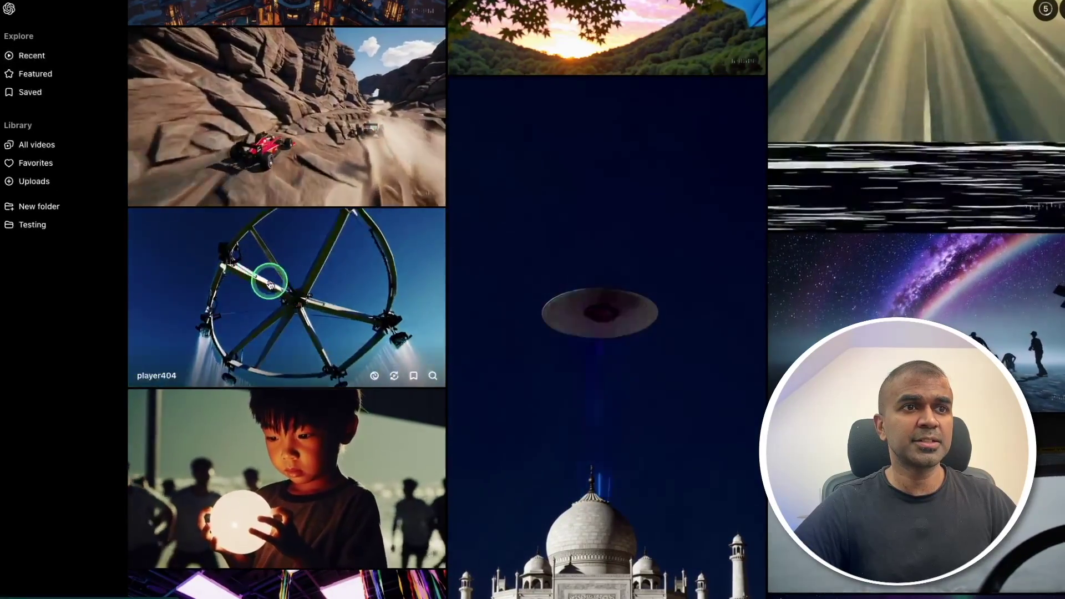
# Open the Futuristic Farming Innovation drone video and show its scene description
pyautogui.click(271, 284)
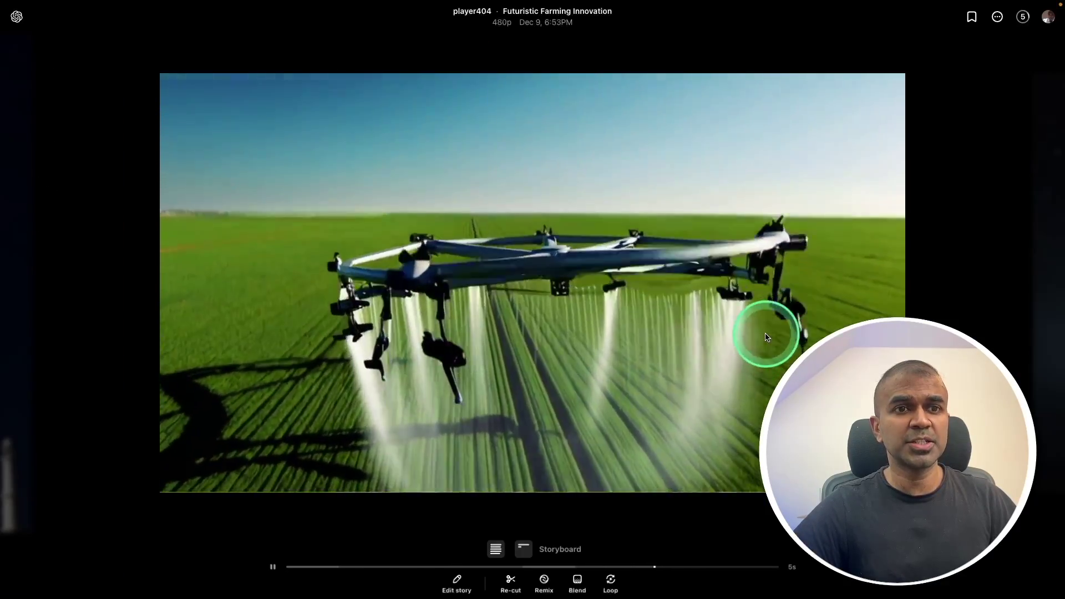
pyautogui.click(495, 549)
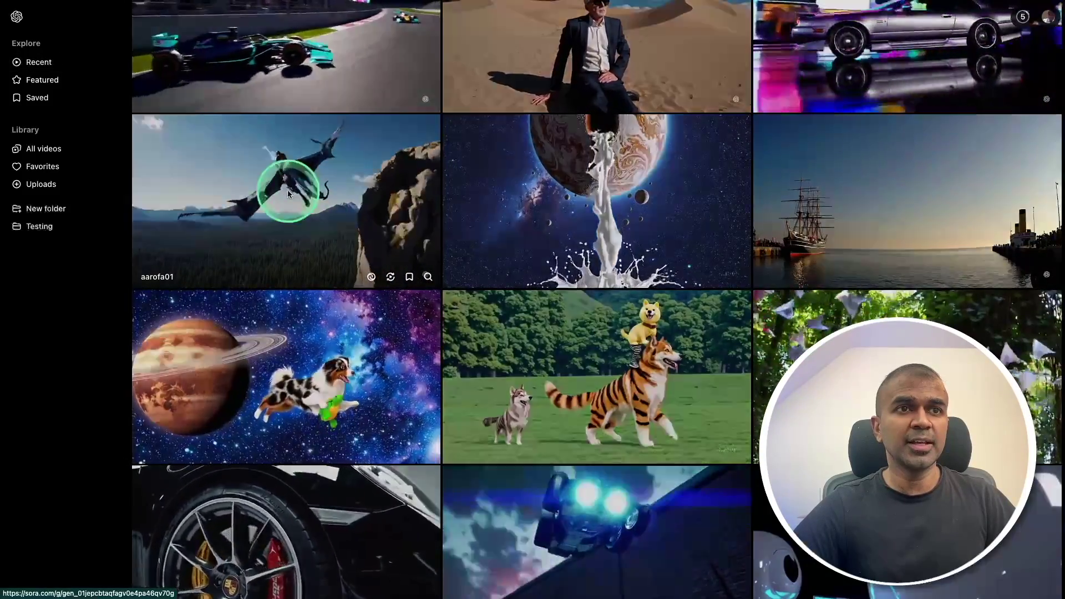
# Open Dragon's Majestic Flight and load its dragon-rider prompt into the editor
pyautogui.click(288, 190)
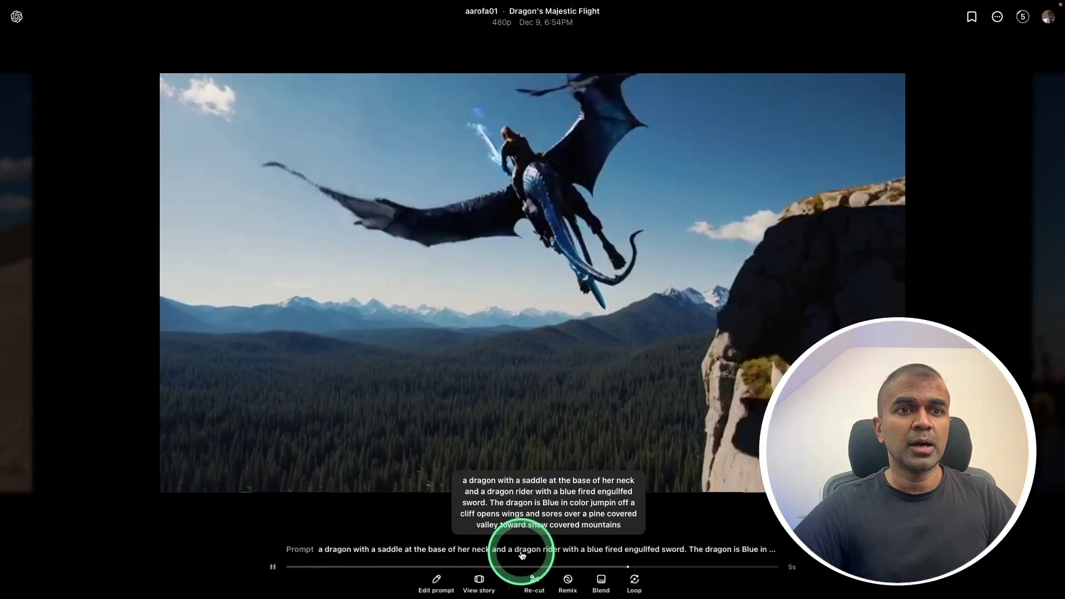
pyautogui.click(526, 554)
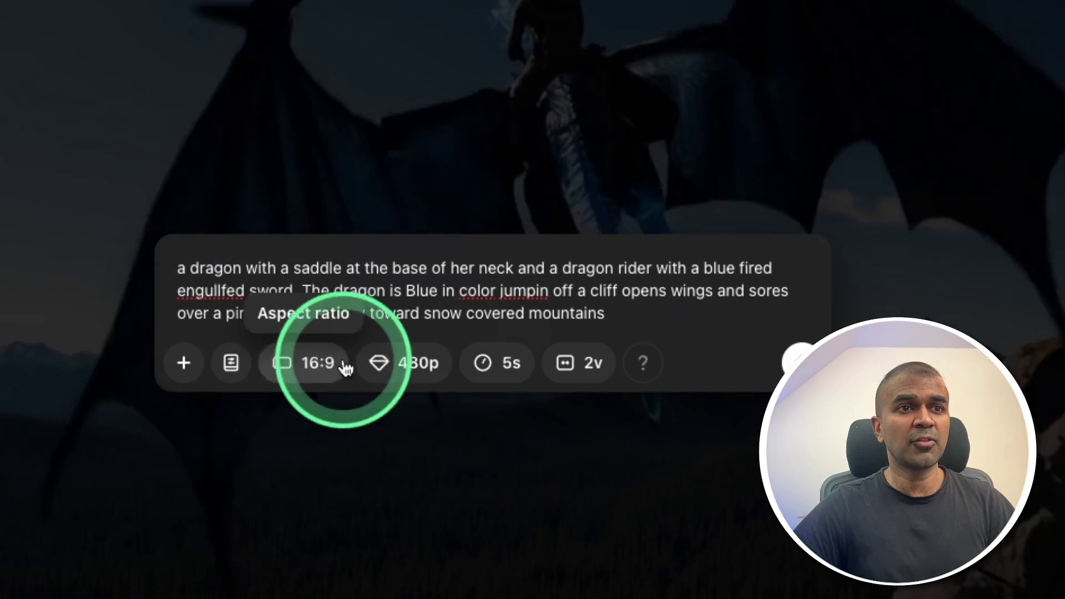
# Attach the red dragon painting and set one 5-second 480p 16:9 video
pyautogui.click(183, 367)
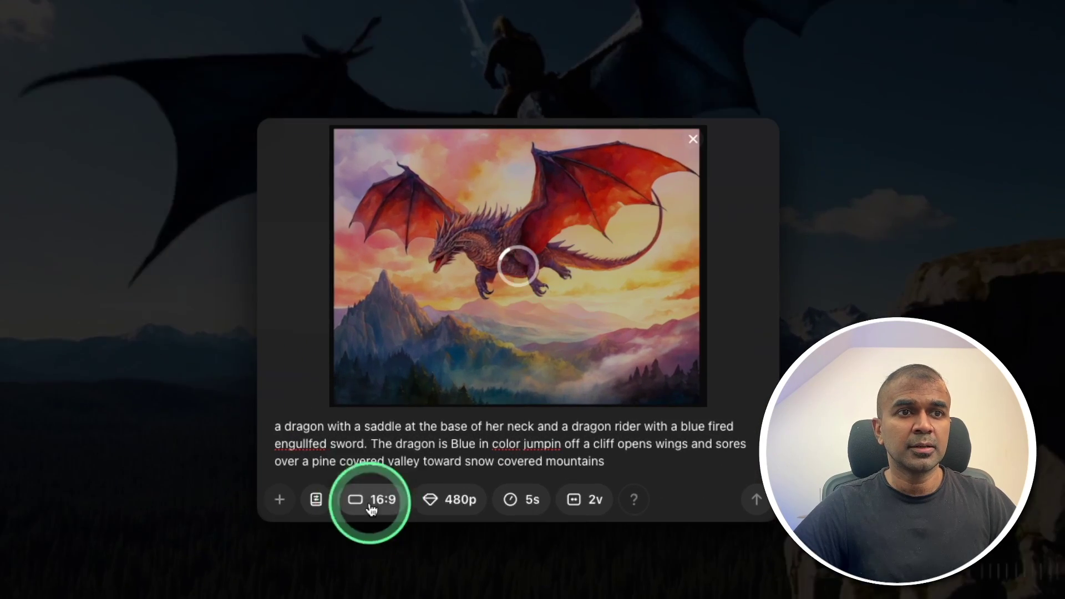
pyautogui.click(439, 414)
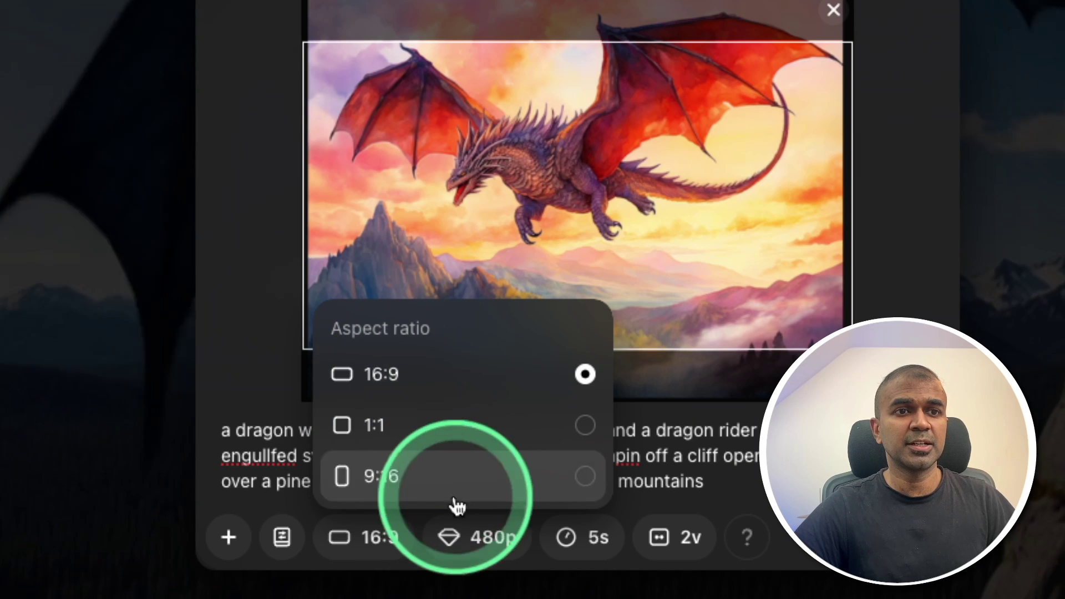
pyautogui.click(475, 537)
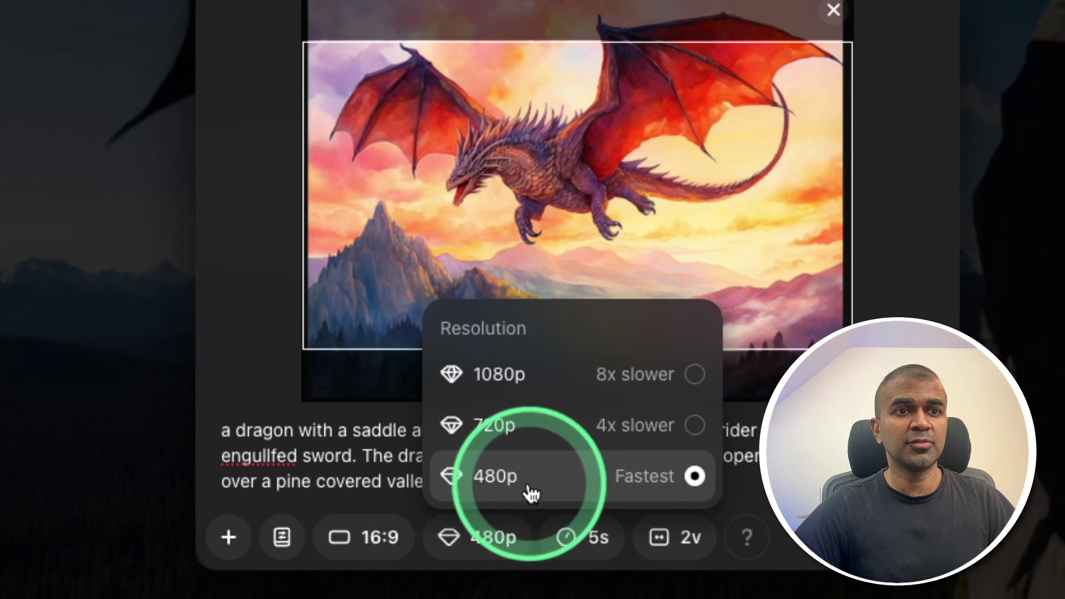
pyautogui.click(632, 486)
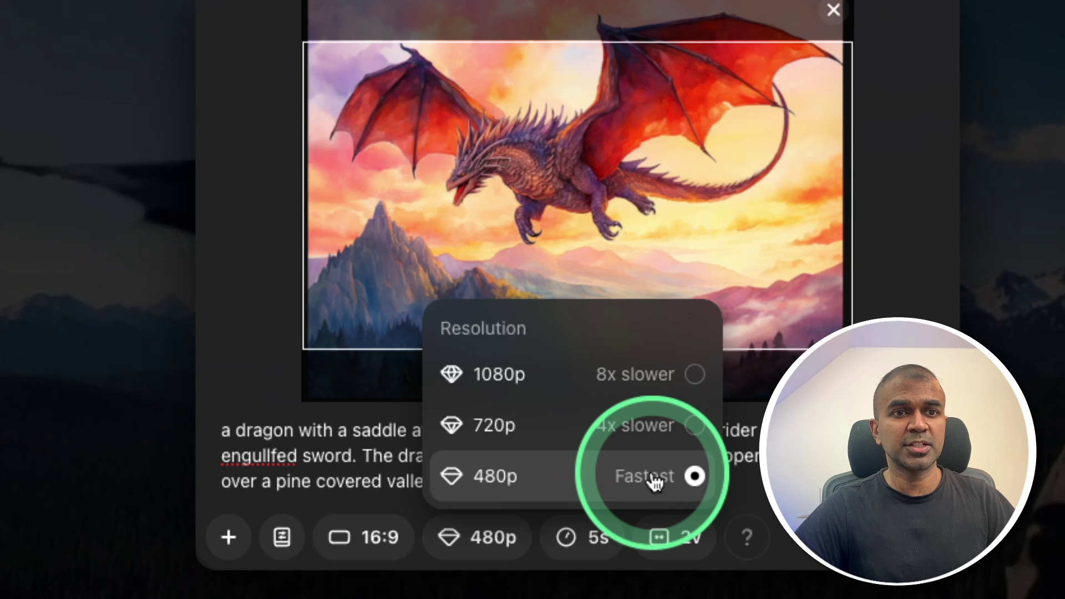
pyautogui.click(596, 537)
pyautogui.click(627, 482)
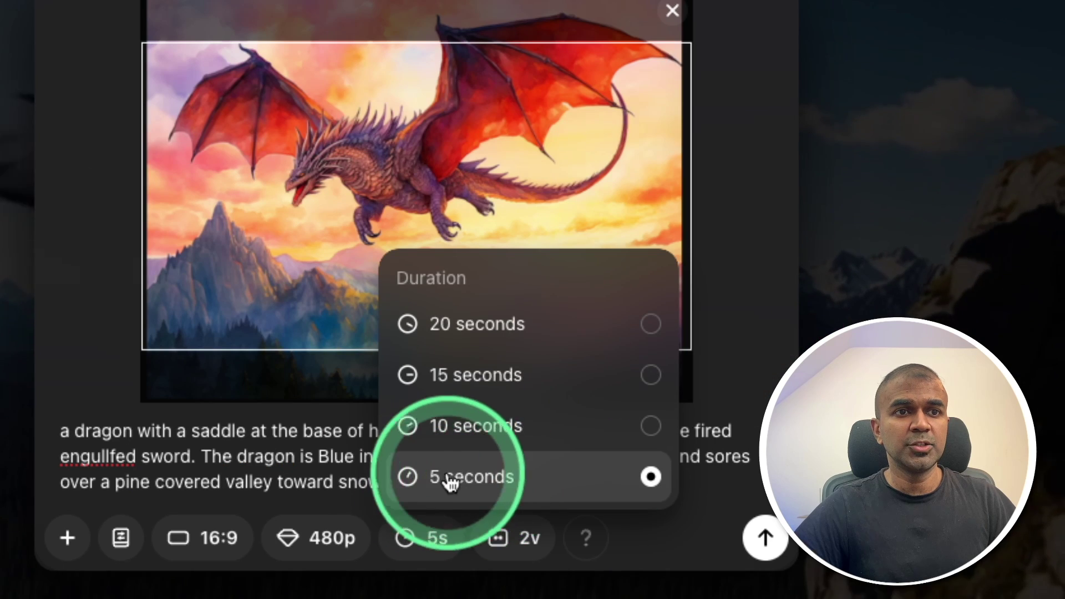
pyautogui.click(530, 541)
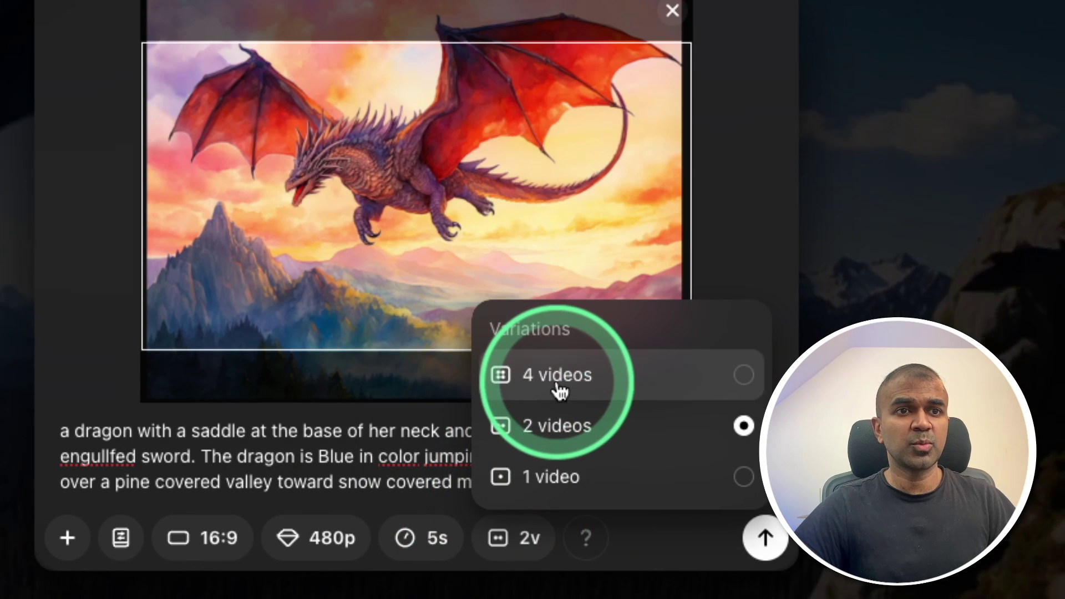
pyautogui.click(532, 428)
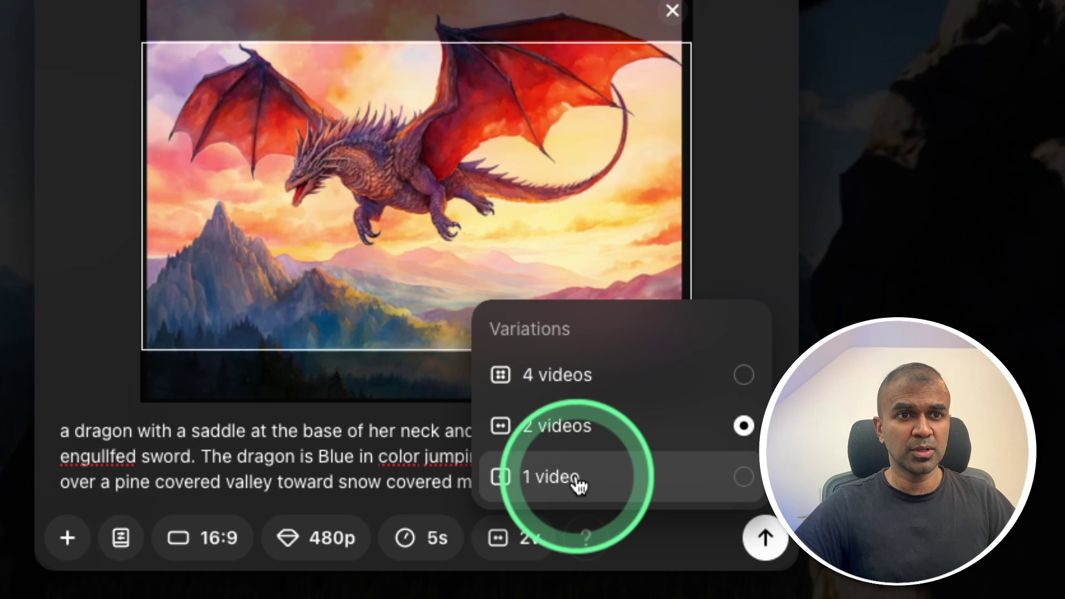
pyautogui.click(537, 491)
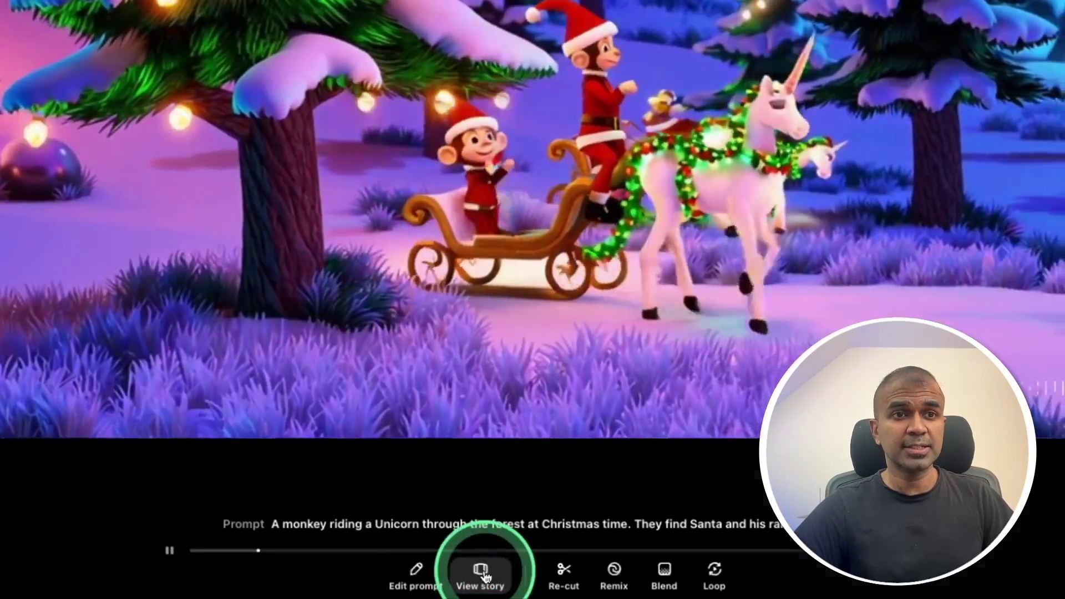
# Open the Festive Forest Adventure storyboard and select the Santa Claus clearing card's text
pyautogui.click(484, 578)
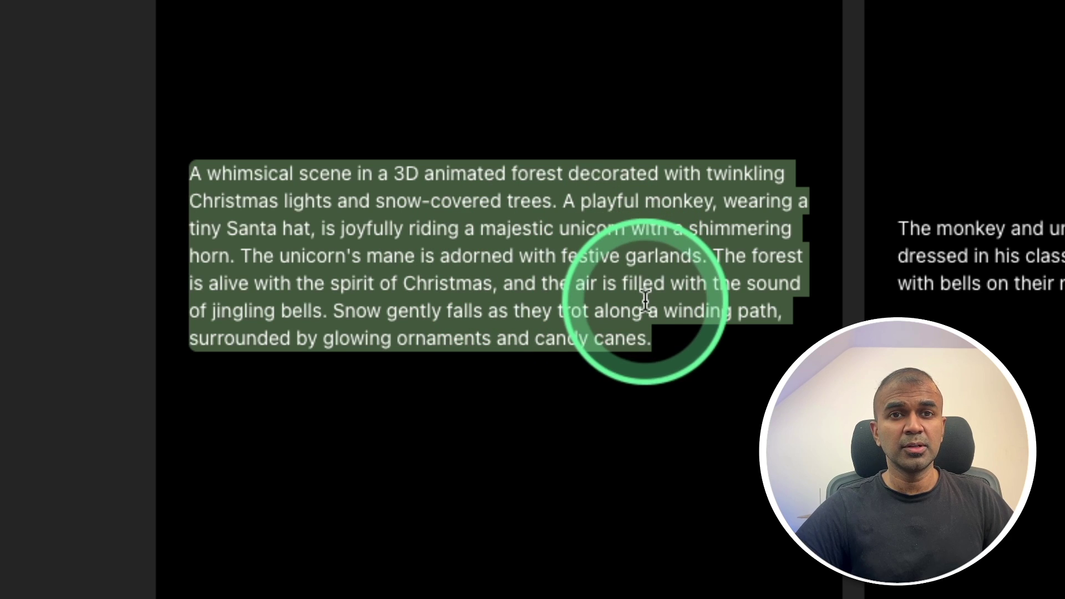
pyautogui.click(617, 269)
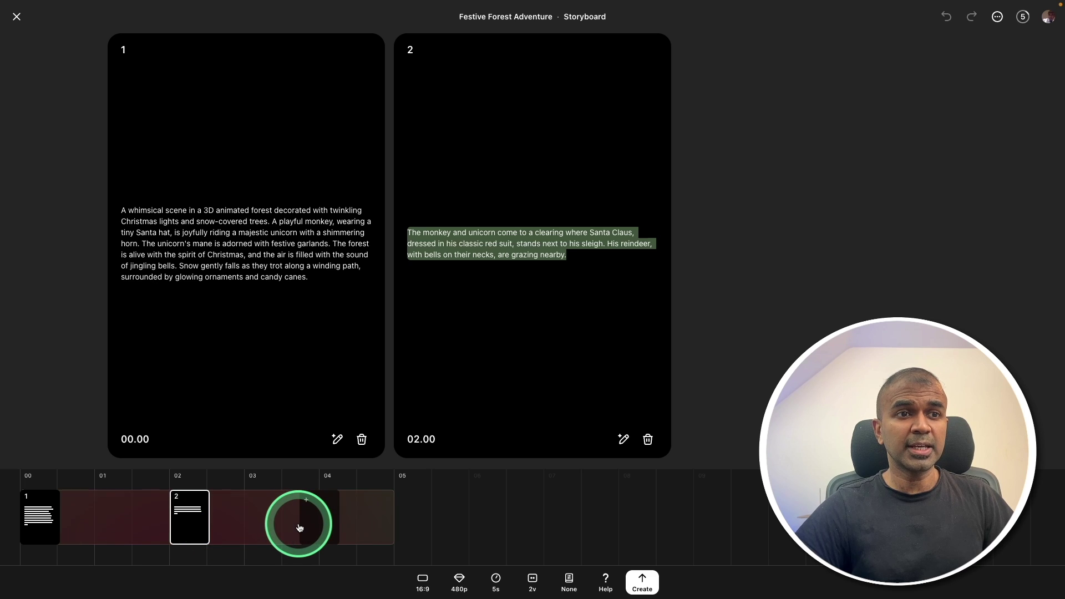
# Add a third storyboard card reading 'Make it fly in the sky' and set the duration to 5 seconds
pyautogui.click(329, 525)
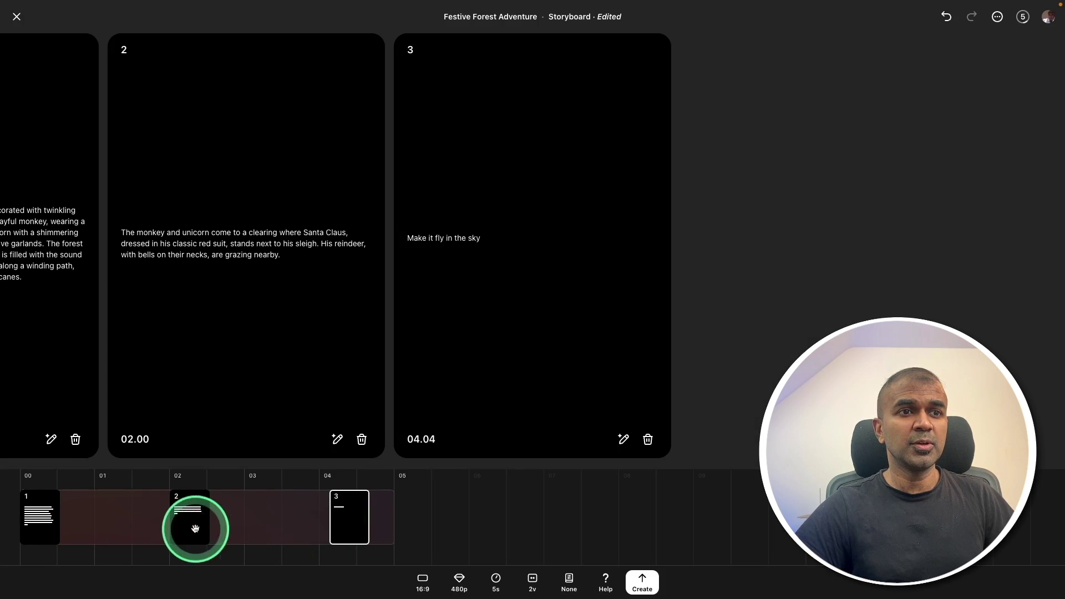
pyautogui.click(496, 580)
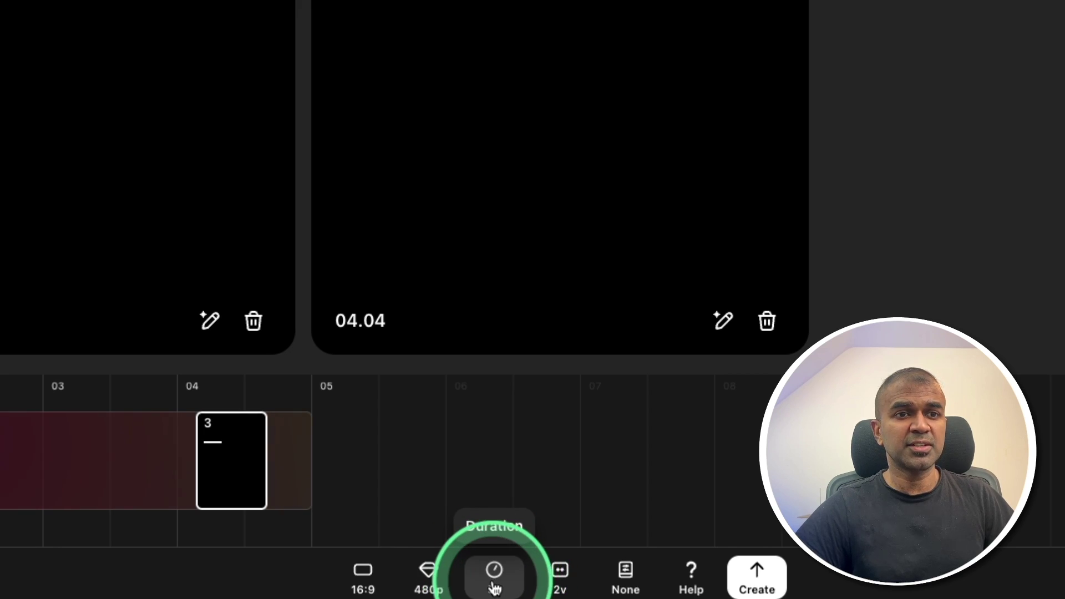
pyautogui.click(522, 466)
pyautogui.click(548, 407)
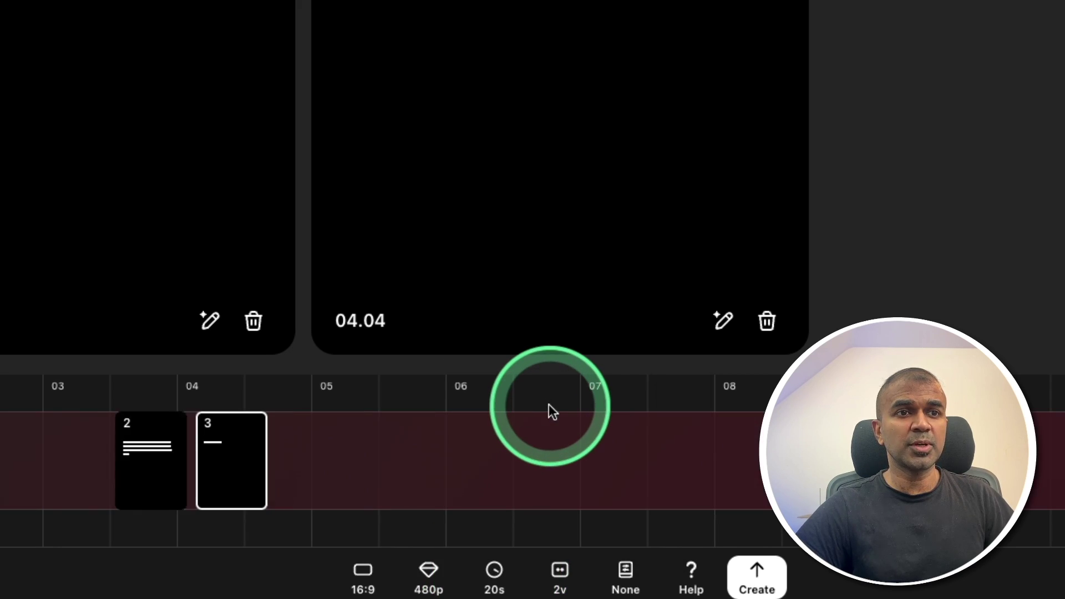
pyautogui.click(424, 480)
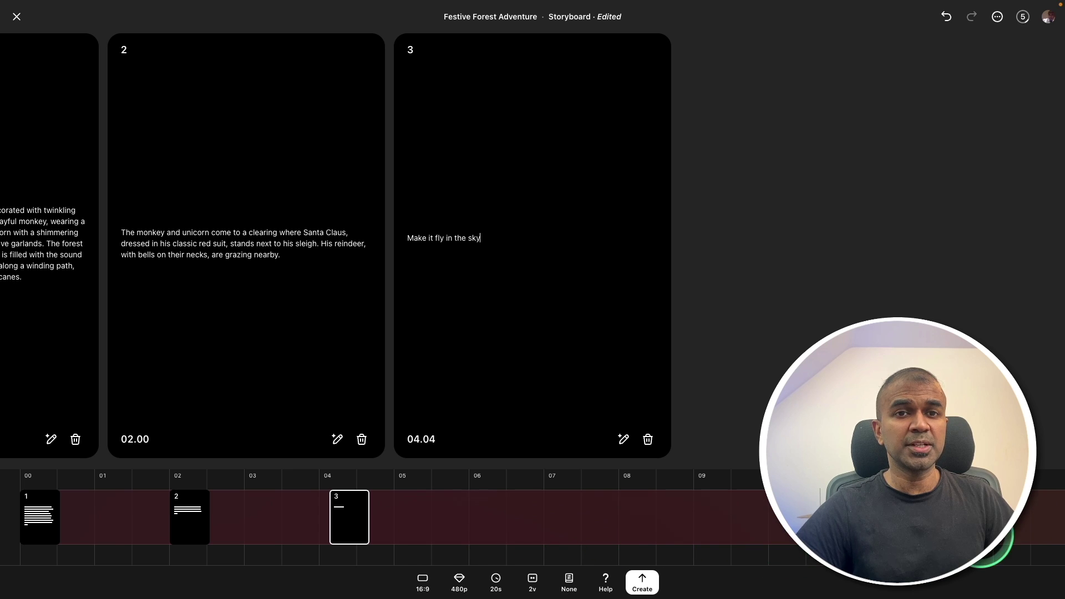
pyautogui.click(496, 580)
pyautogui.click(529, 491)
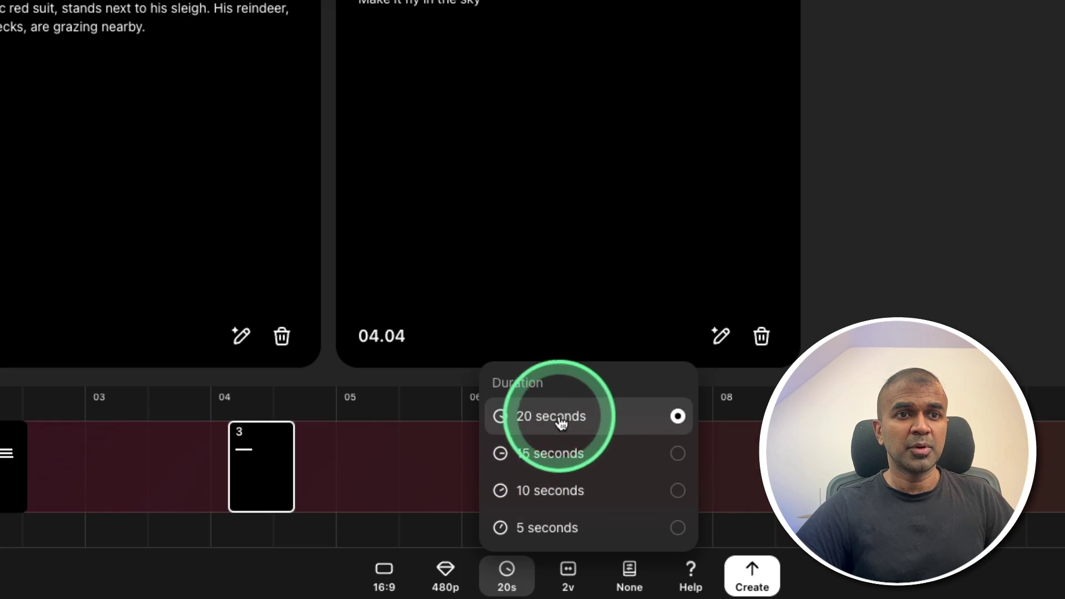
pyautogui.click(557, 528)
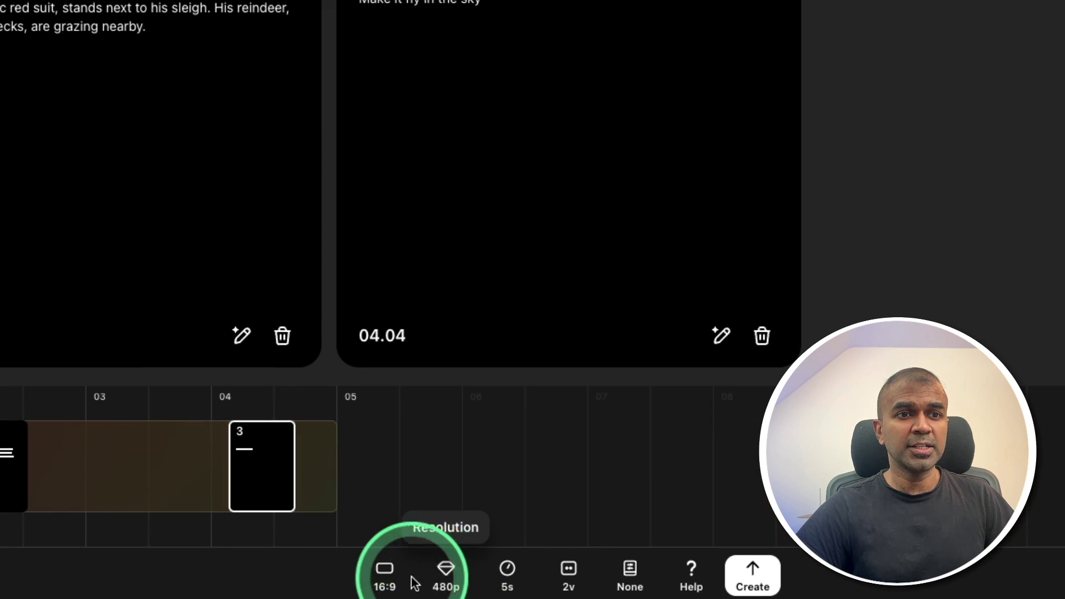
# Set generation to one variation, start creating the storyboard video, then jump to the first clip
pyautogui.click(568, 577)
pyautogui.click(591, 524)
pyautogui.click(757, 582)
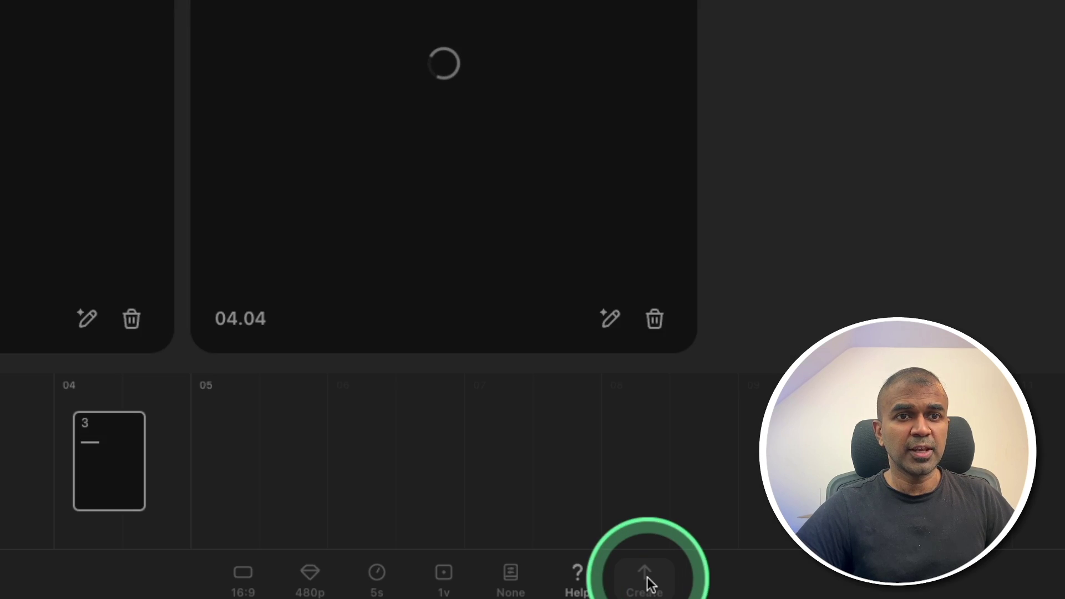
pyautogui.click(300, 412)
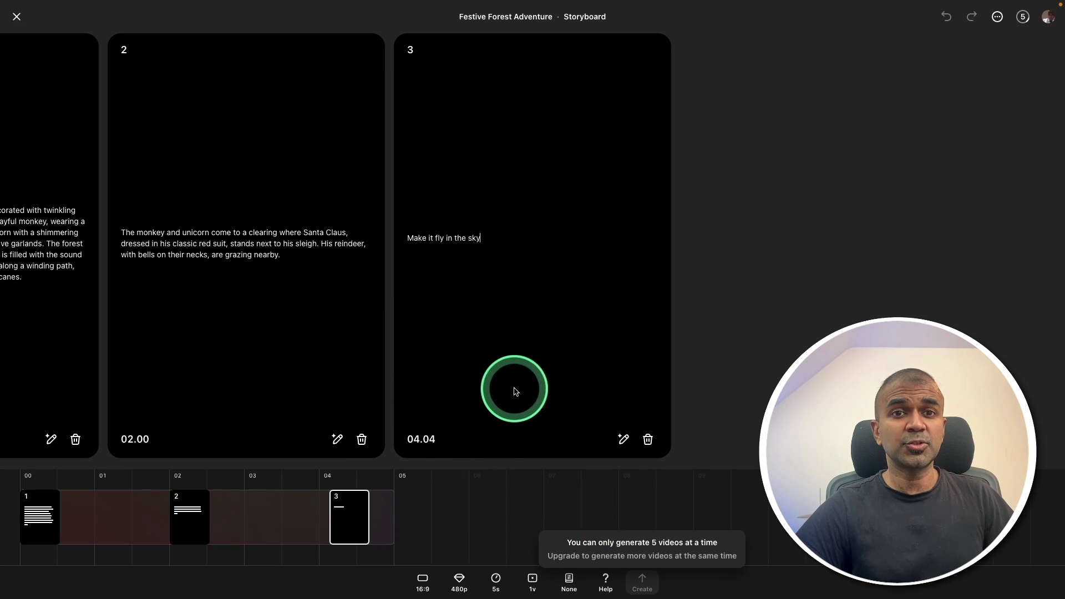
pyautogui.click(151, 486)
# Step through the second and third scene clips on the storyboard timeline
pyautogui.click(186, 479)
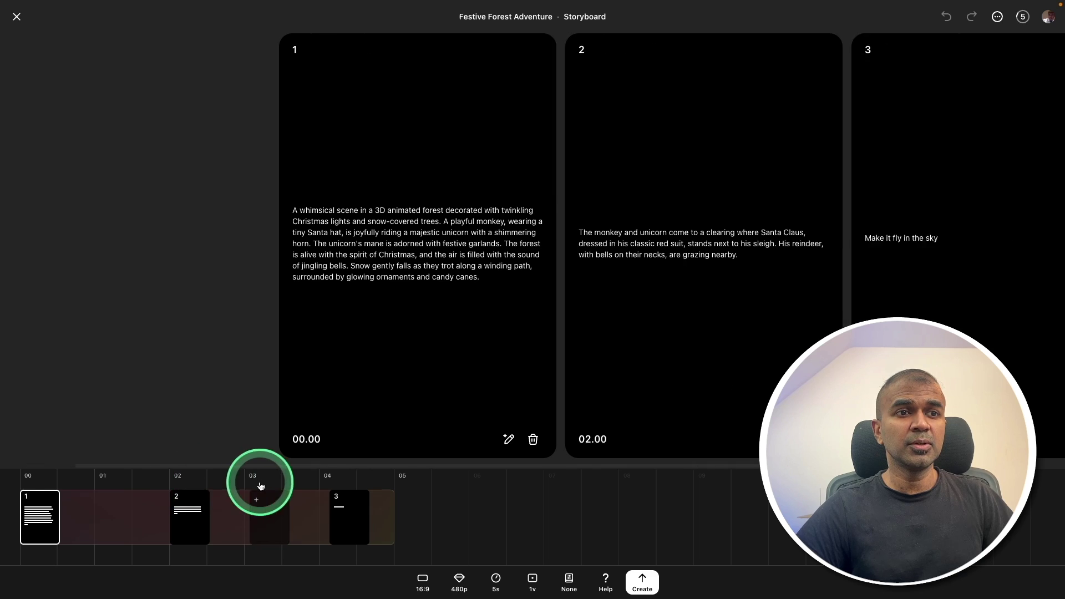
pyautogui.click(349, 487)
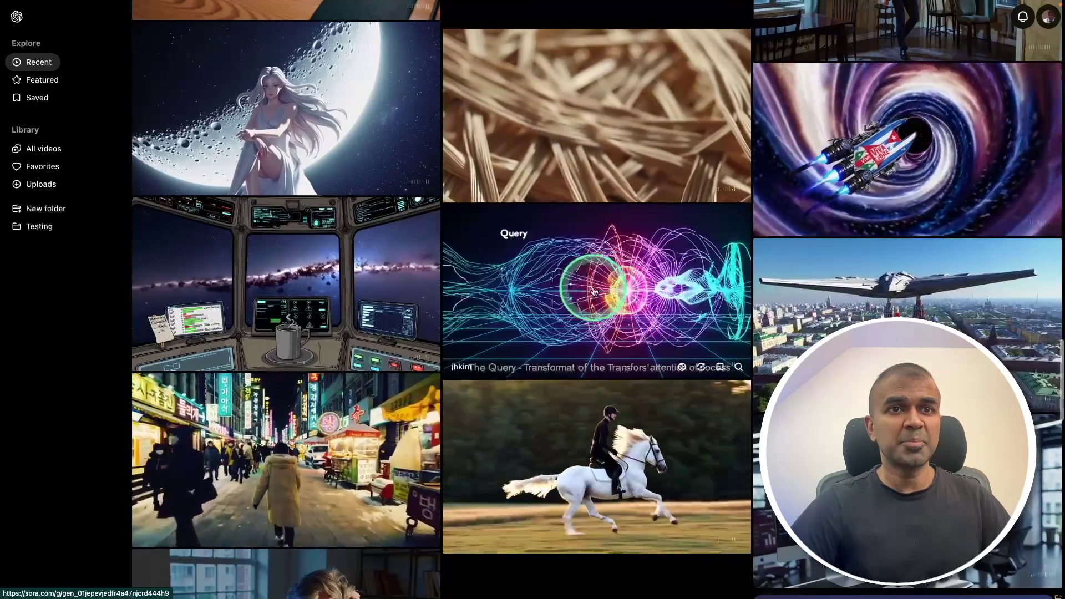
# Open the Transformer attention video from the gallery and scroll on toward the arcade doll clip
pyautogui.click(594, 291)
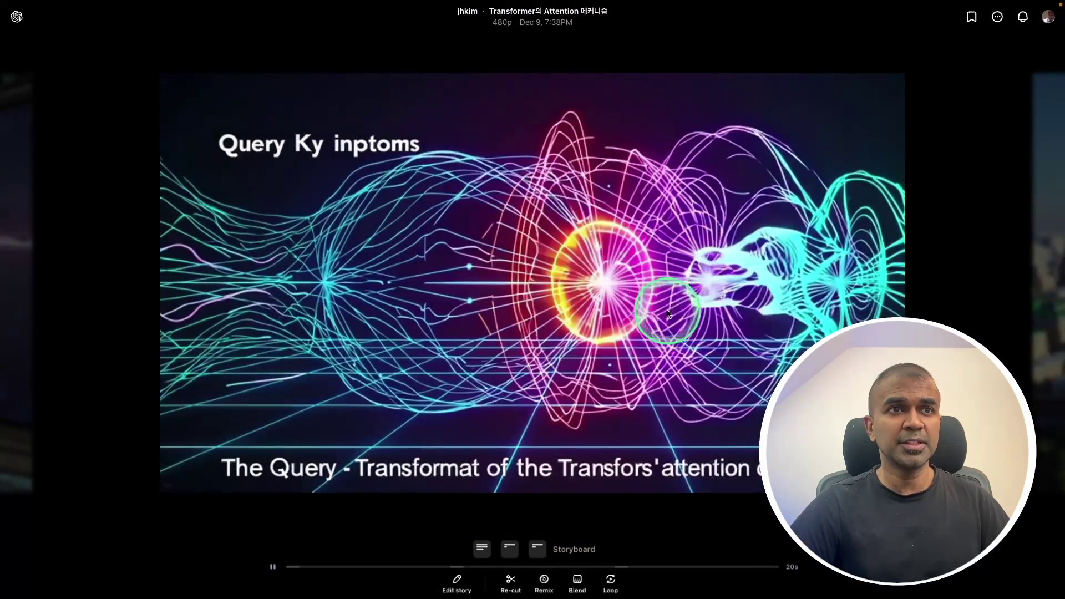
pyautogui.scroll(-1, 669, 314)
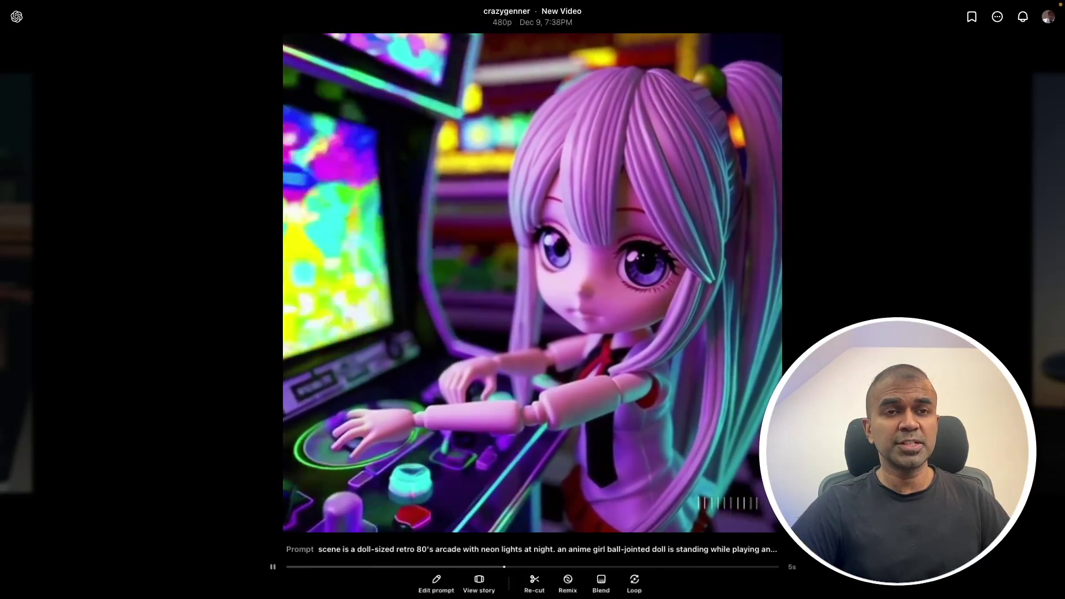